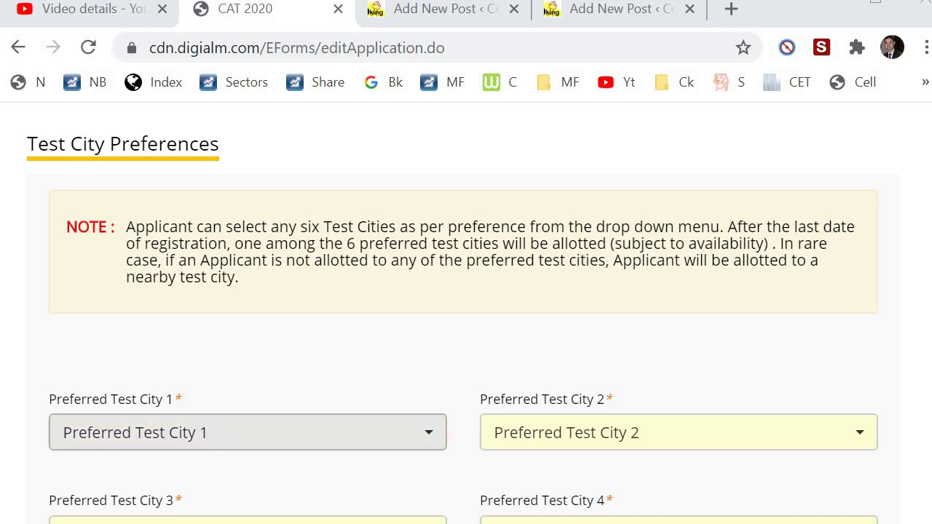
Search 'navi' and choose Navi Mumbai as Preferred Test City 1
{"action": "left_click", "coordinate": [230, 433]}
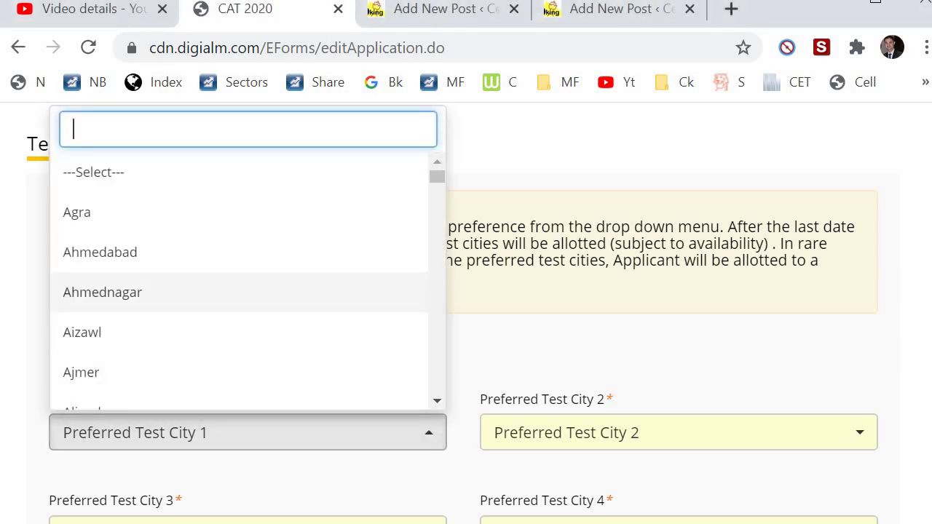
{"action": "type", "text": "navi"}
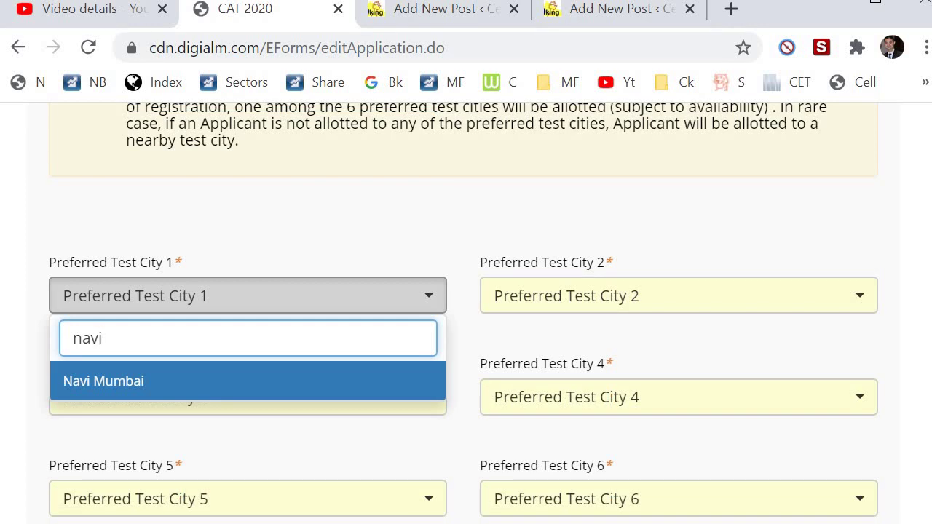
{"action": "key", "text": "Return"}
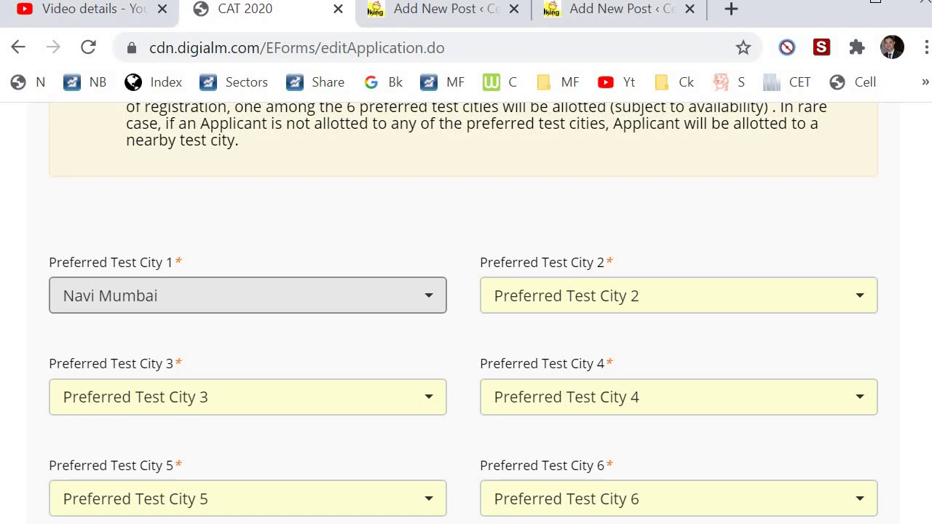
Change Preferred Test City 1 to Delhi by searching 'delhi'
{"action": "key", "text": "Tab"}
{"action": "key", "text": "Down"}
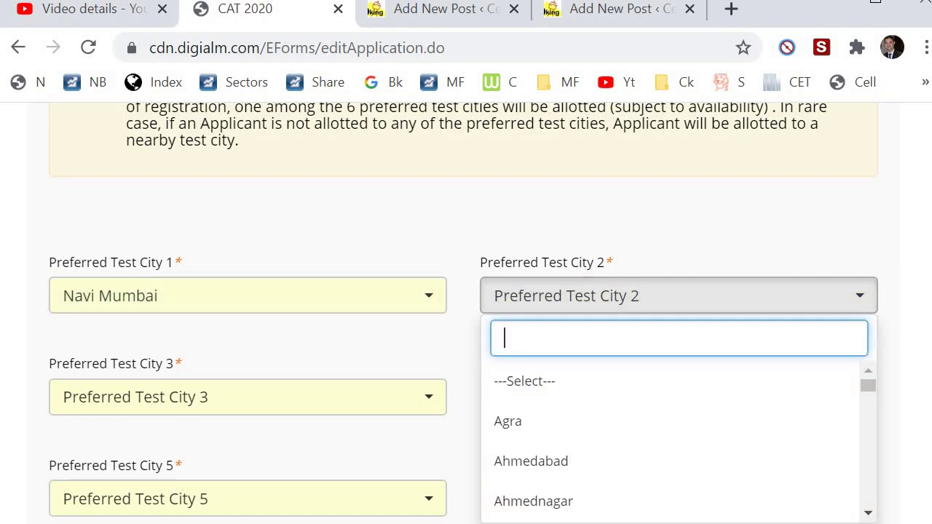
{"action": "key", "text": "shift+Tab"}
{"action": "key", "text": "Down"}
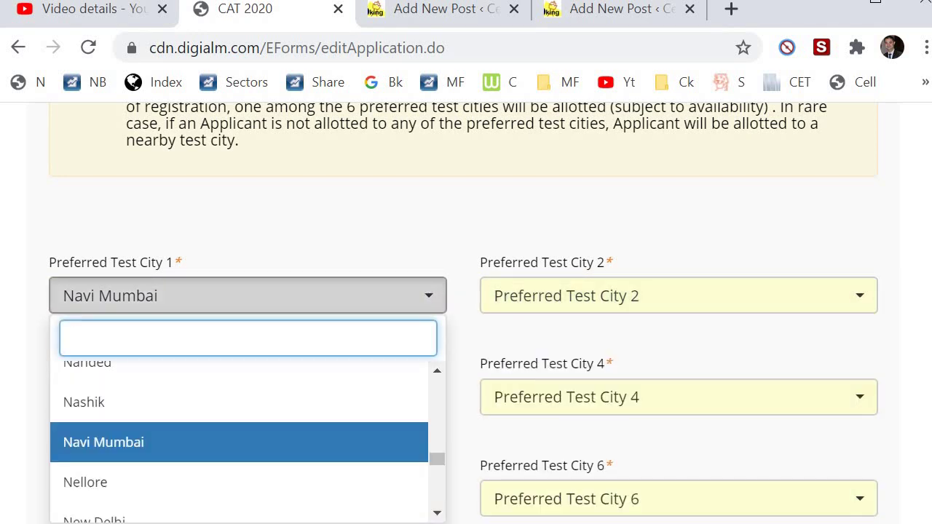
{"action": "type", "text": "delhi"}
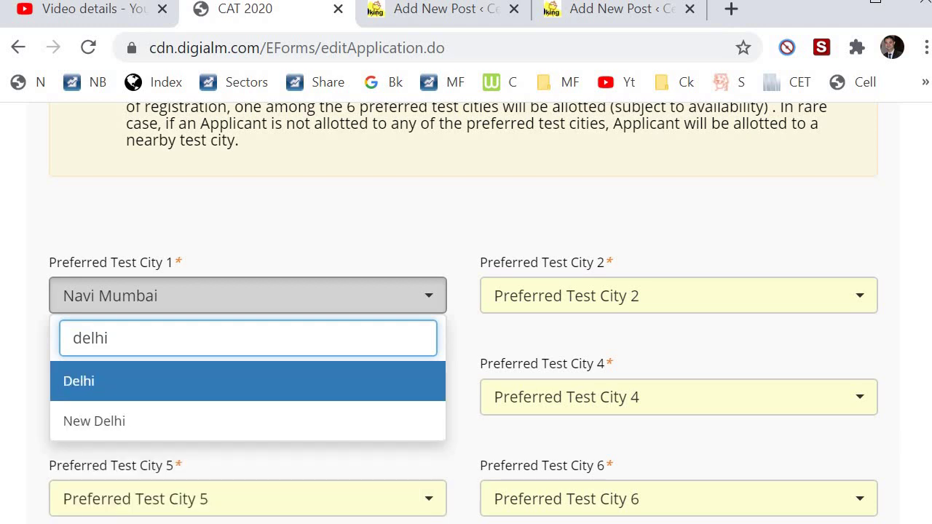
{"action": "key", "text": "Return"}
Set Preferred Test City 2 to New Delhi by searching 'new'
{"action": "key", "text": "Tab"}
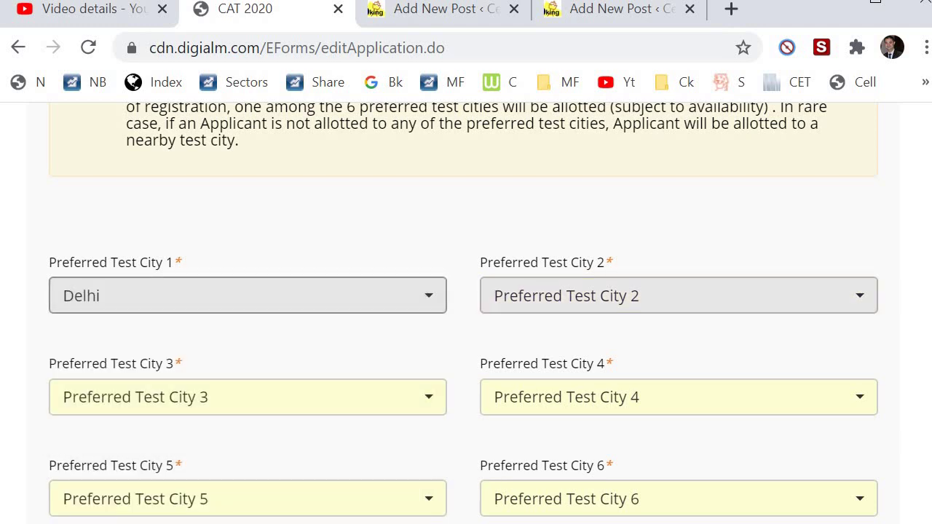
{"action": "key", "text": "Down"}
{"action": "type", "text": "new"}
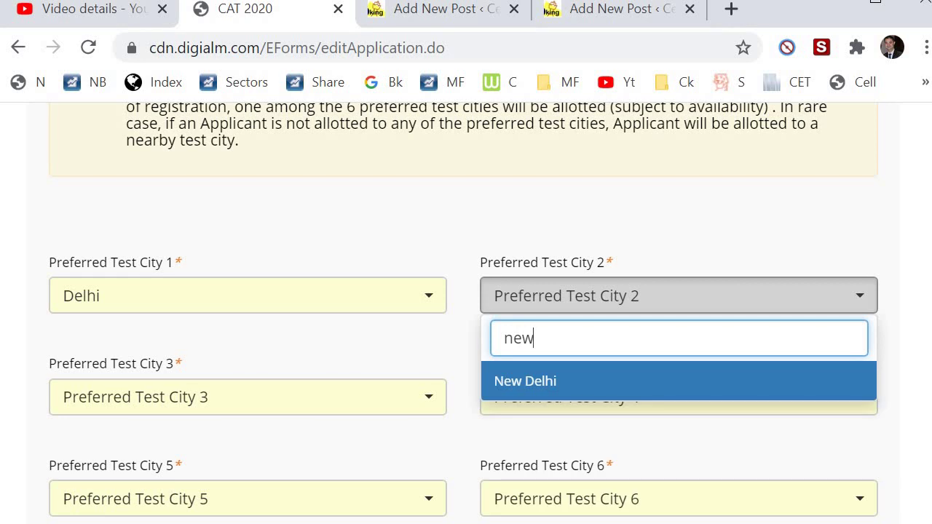
{"action": "key", "text": "Return"}
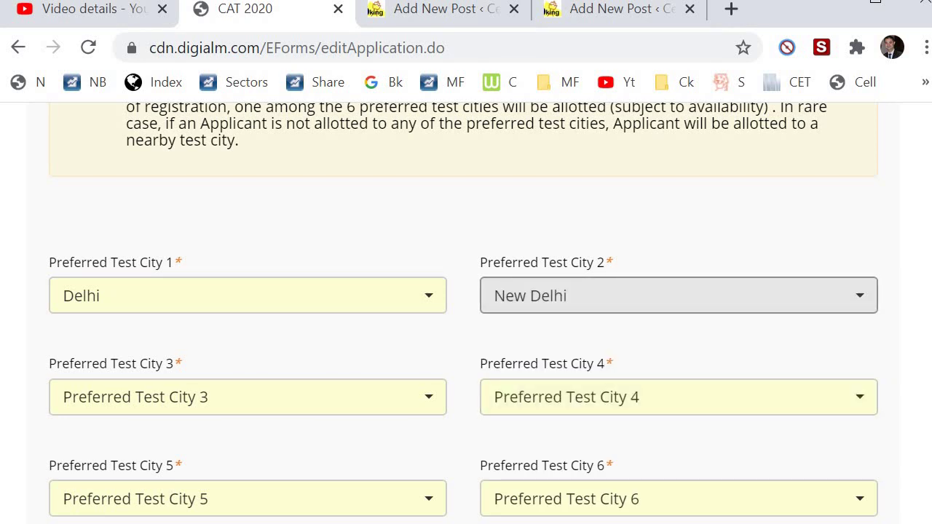
{"action": "key", "text": "Tab"}
{"action": "key", "text": "Down"}
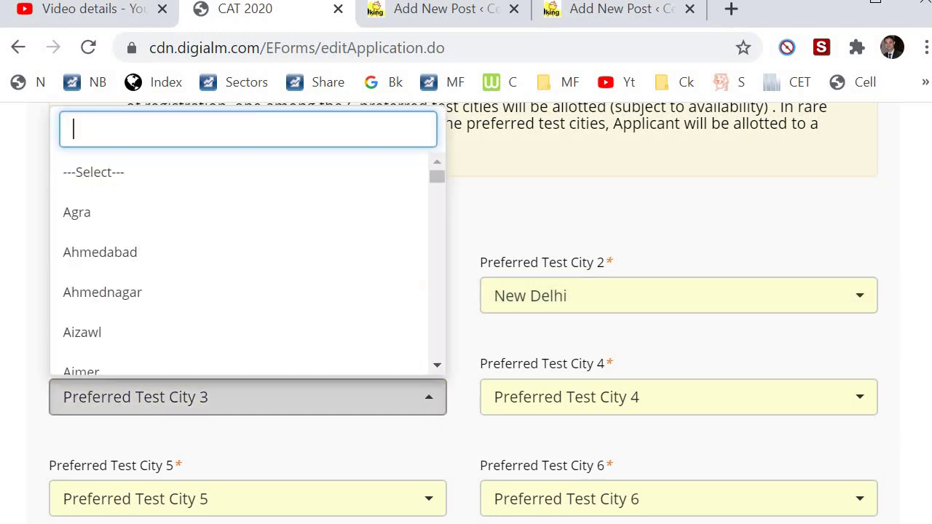
{"action": "type", "text": "roh"}
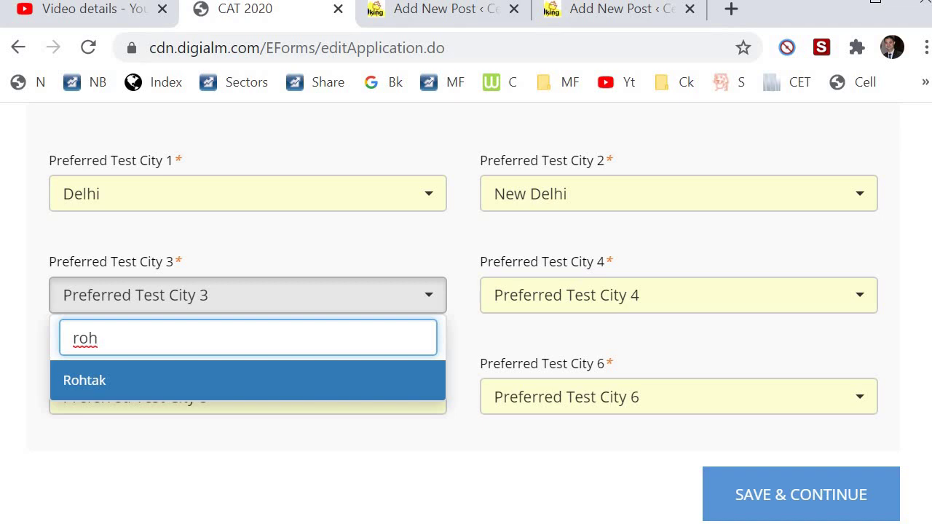
{"action": "key", "text": "Escape"}
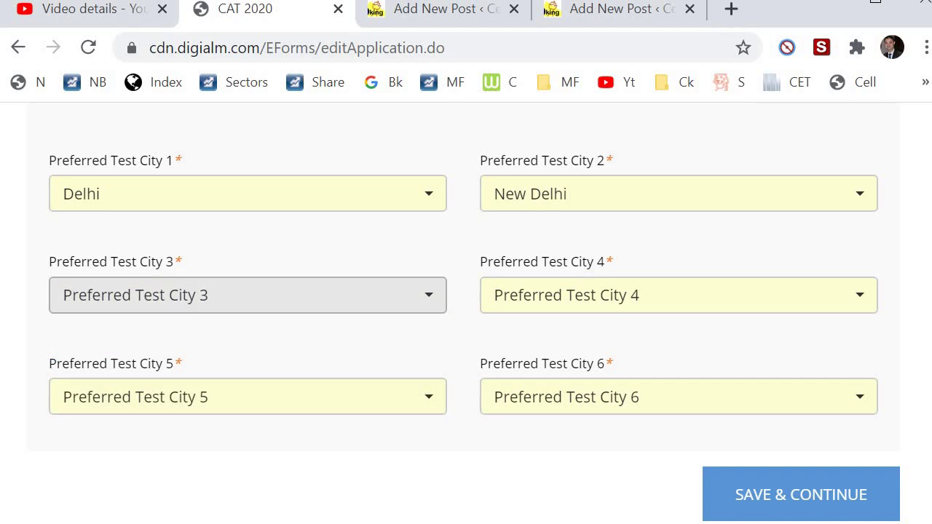
{"action": "double_click", "coordinate": [502, 363]}
Pick Delhi in the City 1 dropdown and New Delhi in the City 2 dropdown
{"action": "scroll", "coordinate": [327, 364], "scroll_direction": "up", "scroll_amount": 3}
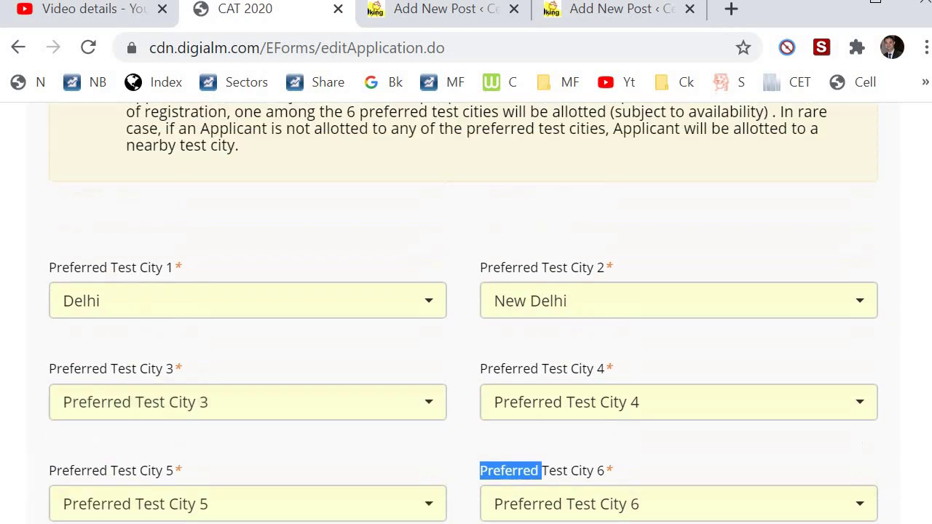
{"action": "left_click", "coordinate": [225, 462]}
{"action": "scroll", "coordinate": [225, 462], "scroll_direction": "up", "scroll_amount": 3}
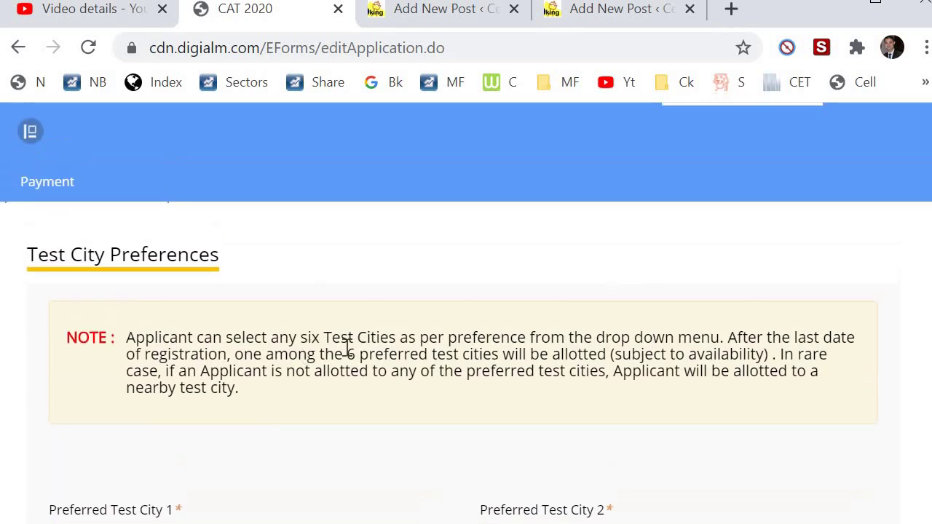
{"action": "scroll", "coordinate": [347, 428], "scroll_direction": "down", "scroll_amount": 5}
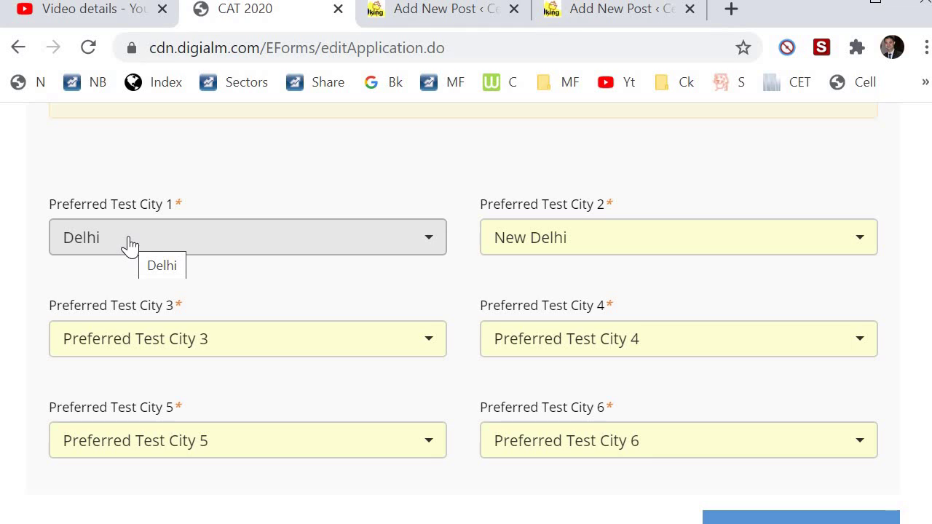
{"action": "scroll", "coordinate": [128, 245], "scroll_direction": "up", "scroll_amount": 2}
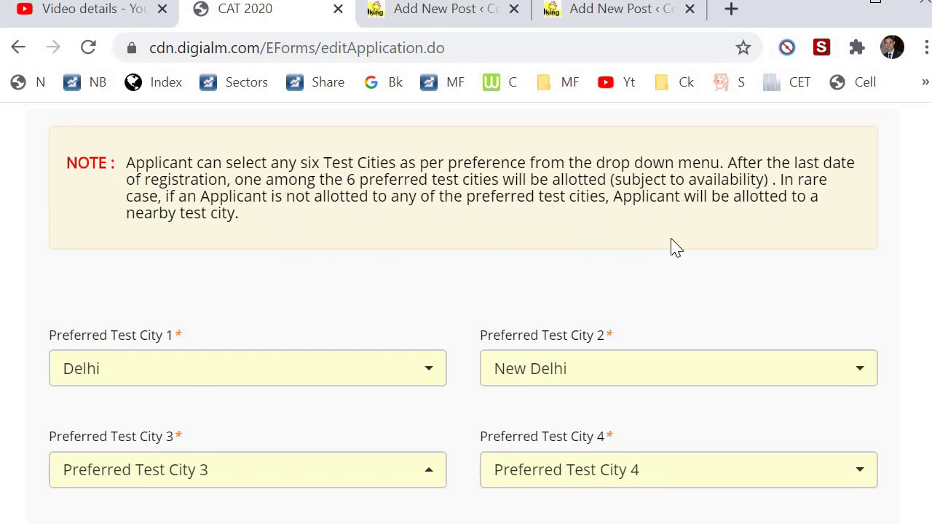
{"action": "left_click", "coordinate": [178, 380]}
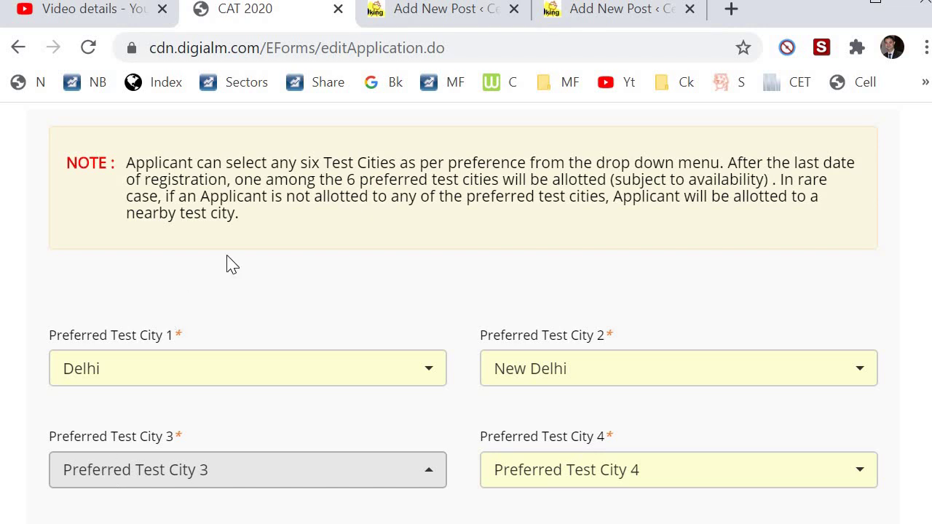
{"action": "scroll", "coordinate": [227, 264], "scroll_direction": "down", "scroll_amount": 3}
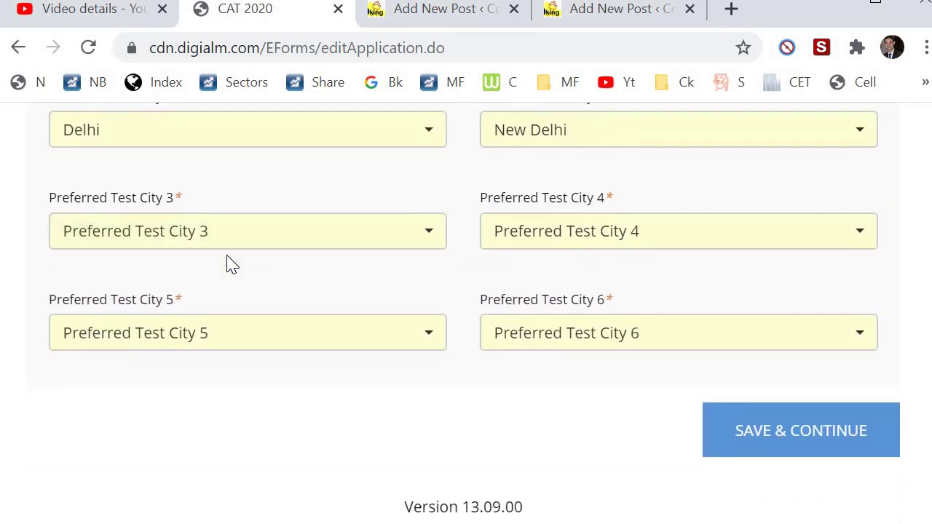
{"action": "scroll", "coordinate": [228, 264], "scroll_direction": "up", "scroll_amount": 1}
{"action": "scroll", "coordinate": [227, 264], "scroll_direction": "up", "scroll_amount": 3}
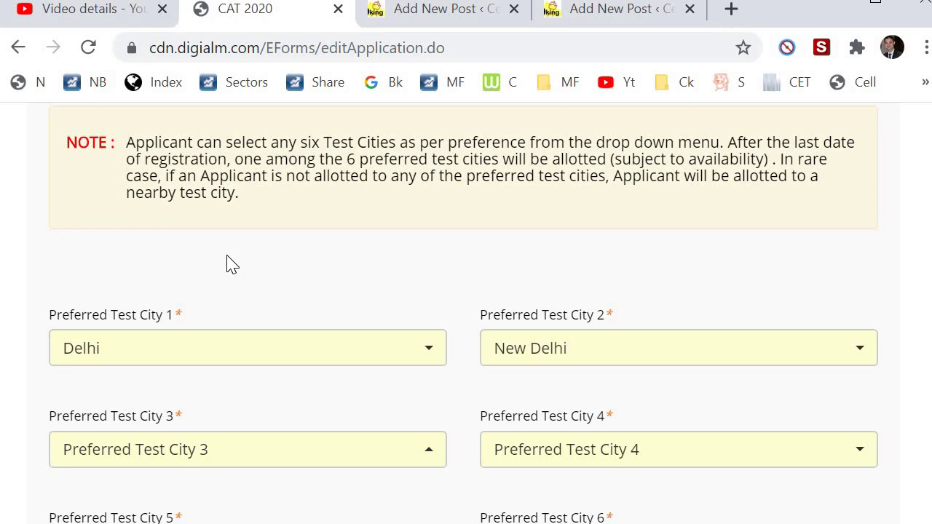
{"action": "left_click", "coordinate": [227, 257]}
{"action": "left_click", "coordinate": [110, 349]}
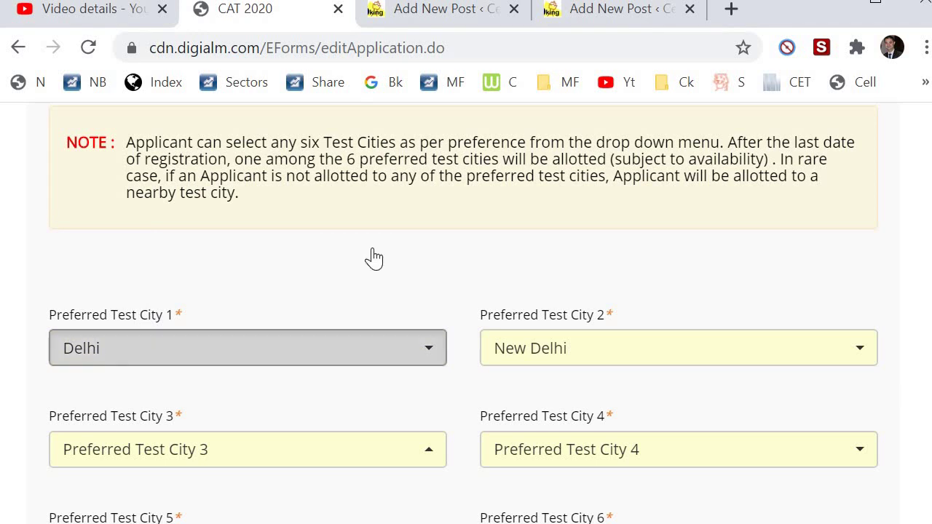
{"action": "key", "text": "Down"}
{"action": "left_click_drag", "start_coordinate": [441, 201], "coordinate": [449, 163]}
{"action": "type", "text": "mum"}
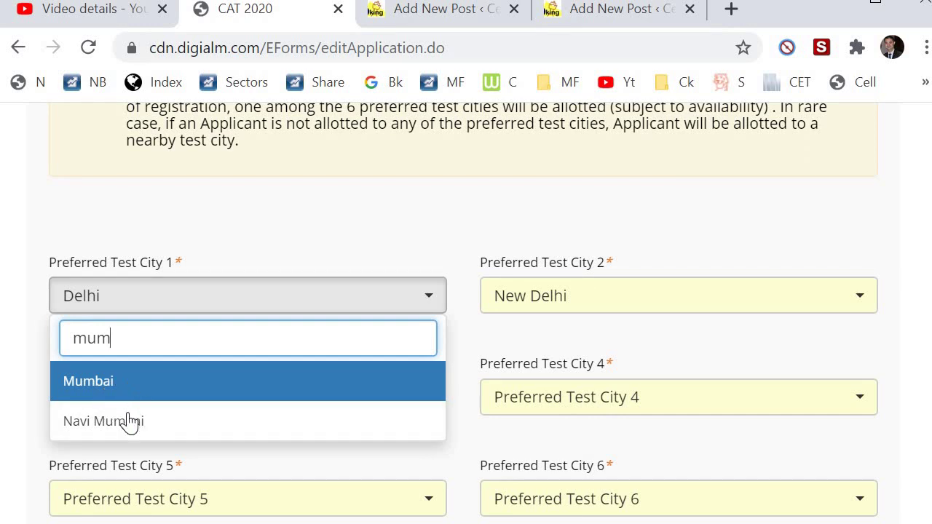
{"action": "double_click", "coordinate": [169, 340]}
{"action": "key", "text": "BackSpace"}
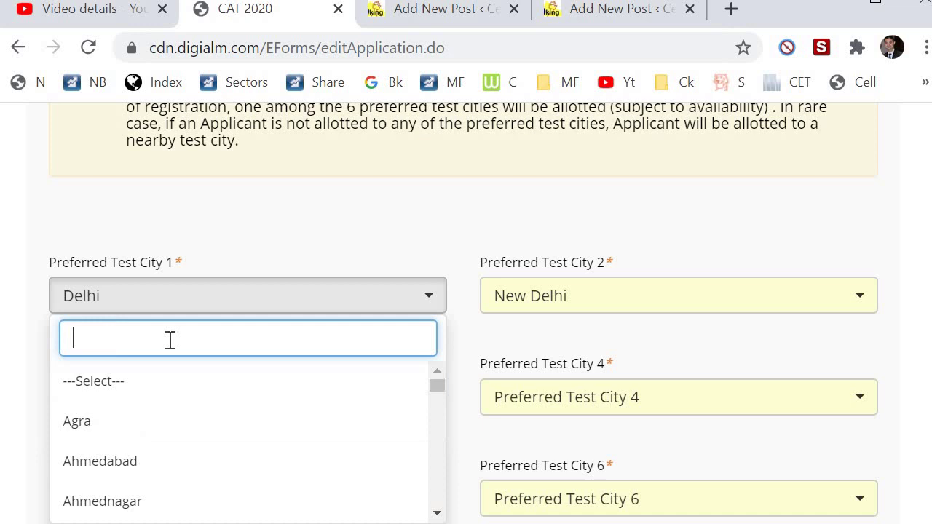
{"action": "left_click", "coordinate": [260, 240]}
{"action": "scroll", "coordinate": [258, 240], "scroll_direction": "down", "scroll_amount": 2}
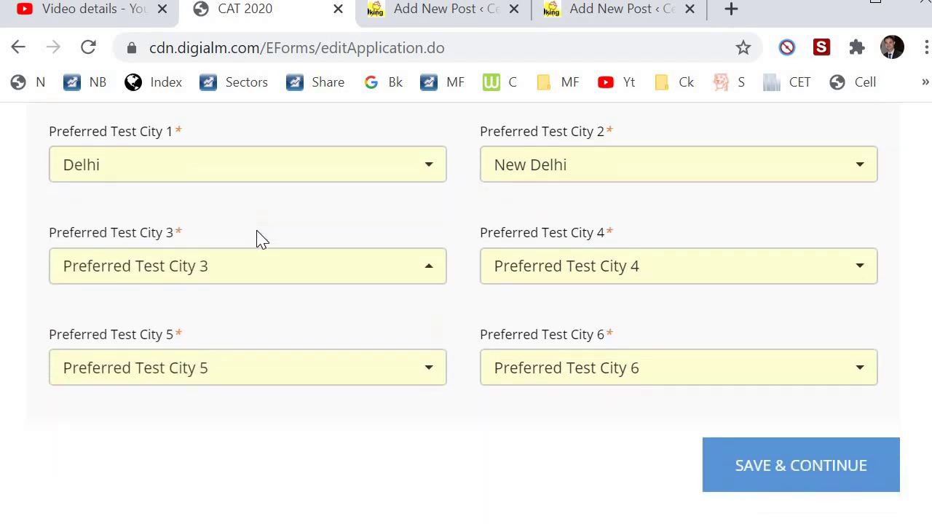
{"action": "scroll", "coordinate": [233, 233], "scroll_direction": "up", "scroll_amount": 1}
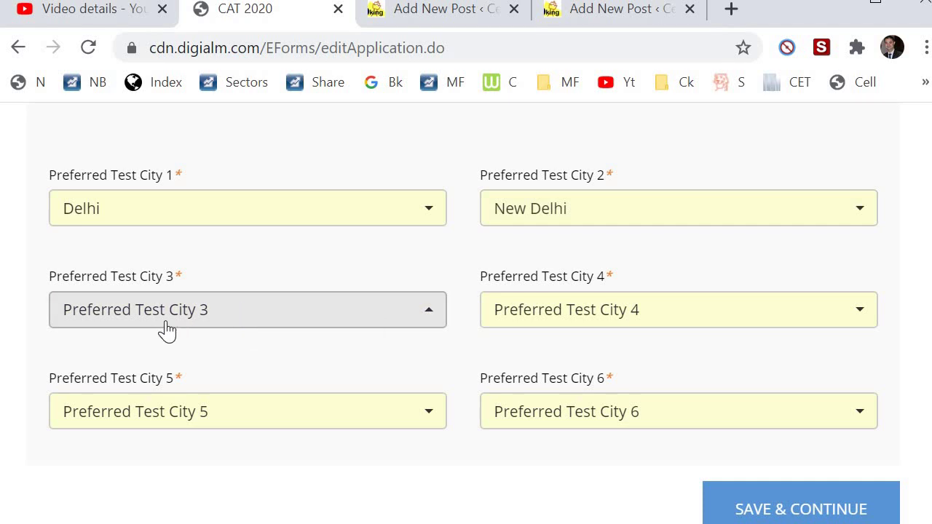
{"action": "left_click", "coordinate": [616, 316]}
{"action": "type", "text": "vasco"}
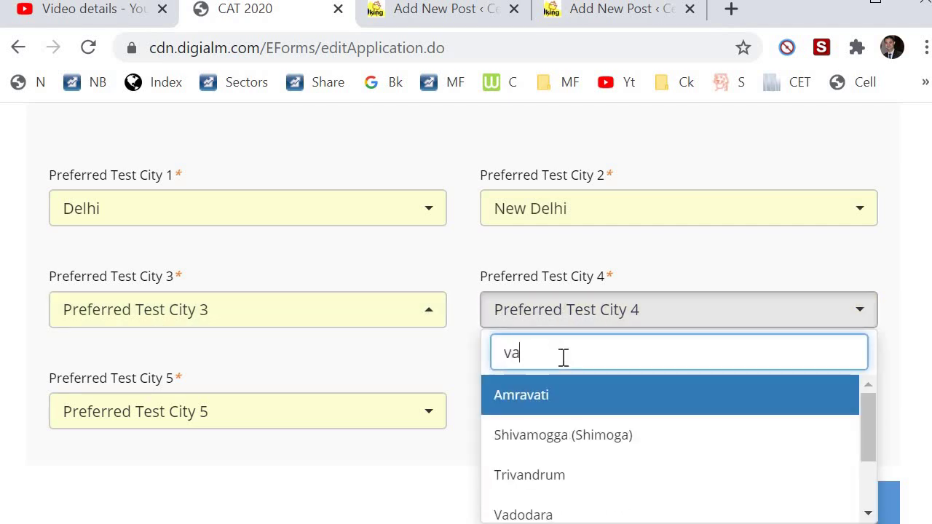
{"action": "key", "text": "BackSpace"}
{"action": "key", "text": "BackSpace"}
{"action": "key", "text": "BackSpace"}
{"action": "key", "text": "BackSpace"}
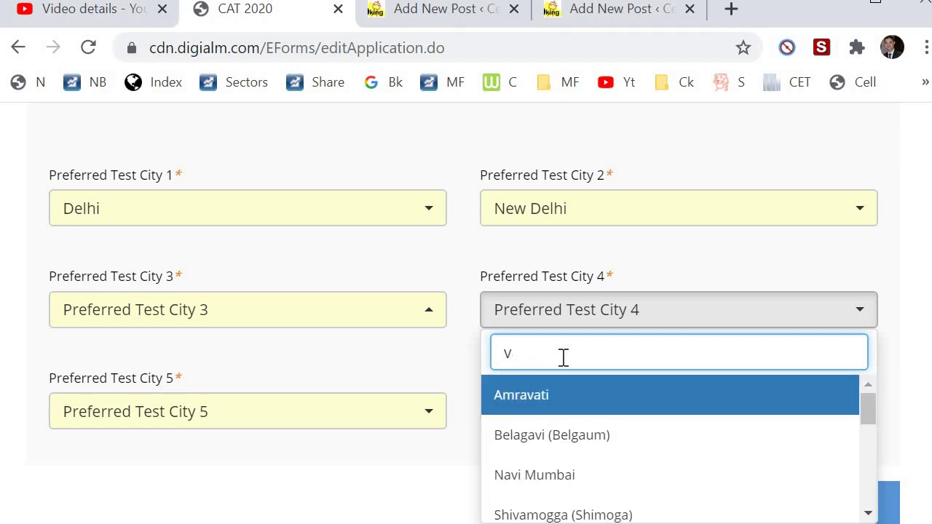
{"action": "type", "text": "asai"}
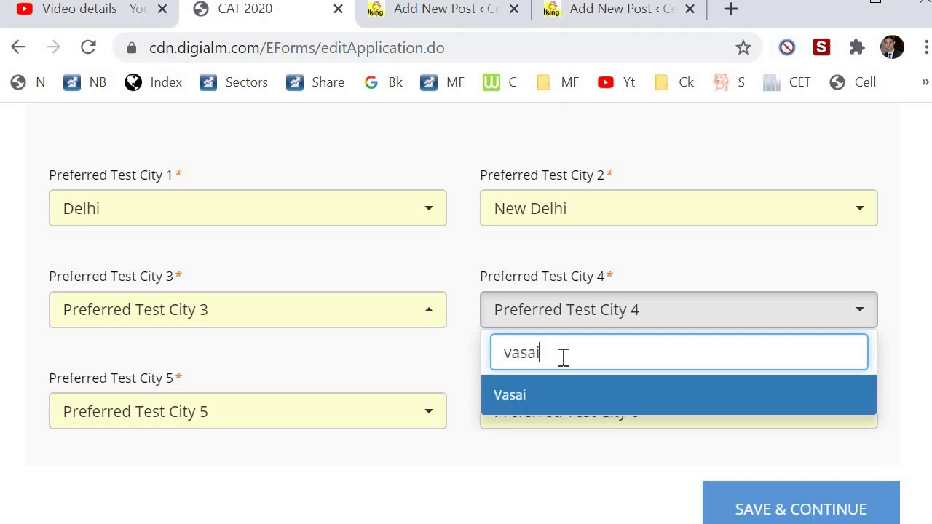
{"action": "key", "text": "BackSpace"}
{"action": "key", "text": "BackSpace"}
{"action": "key", "text": "BackSpace"}
{"action": "key", "text": "BackSpace"}
{"action": "key", "text": "BackSpace"}
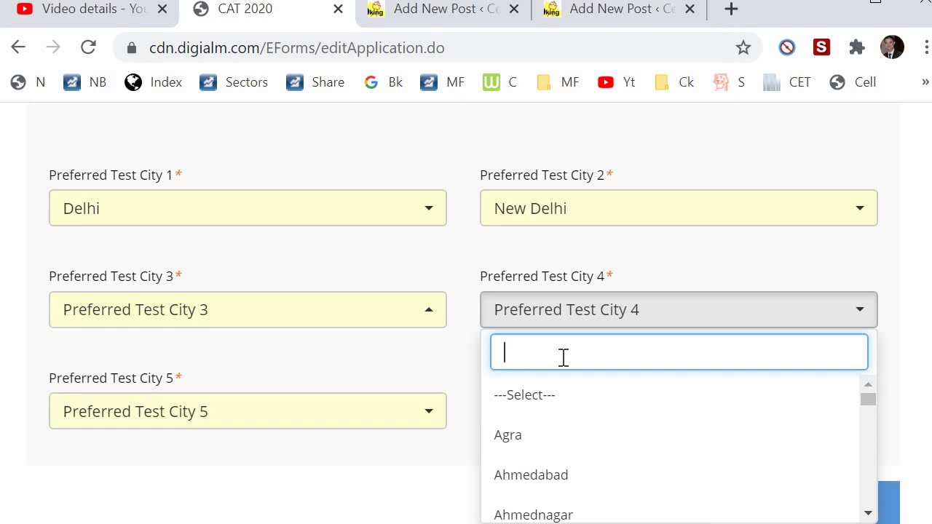
{"action": "type", "text": "m"}
{"action": "key", "text": "BackSpace"}
{"action": "type", "text": "goa"}
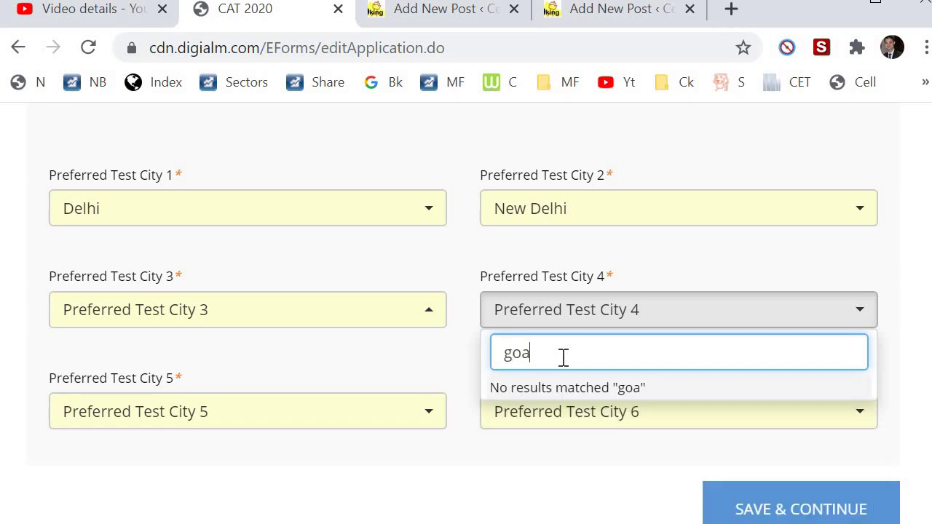
{"action": "key", "text": "BackSpace"}
{"action": "key", "text": "BackSpace"}
{"action": "key", "text": "BackSpace"}
{"action": "type", "text": "margo"}
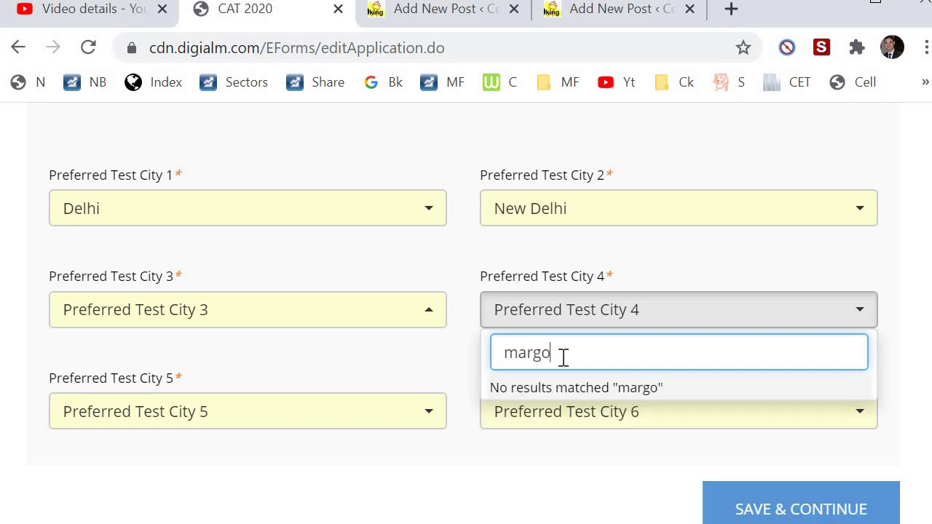
{"action": "key", "text": "BackSpace"}
{"action": "key", "text": "BackSpace"}
{"action": "key", "text": "BackSpace"}
{"action": "key", "text": "BackSpace"}
{"action": "key", "text": "BackSpace"}
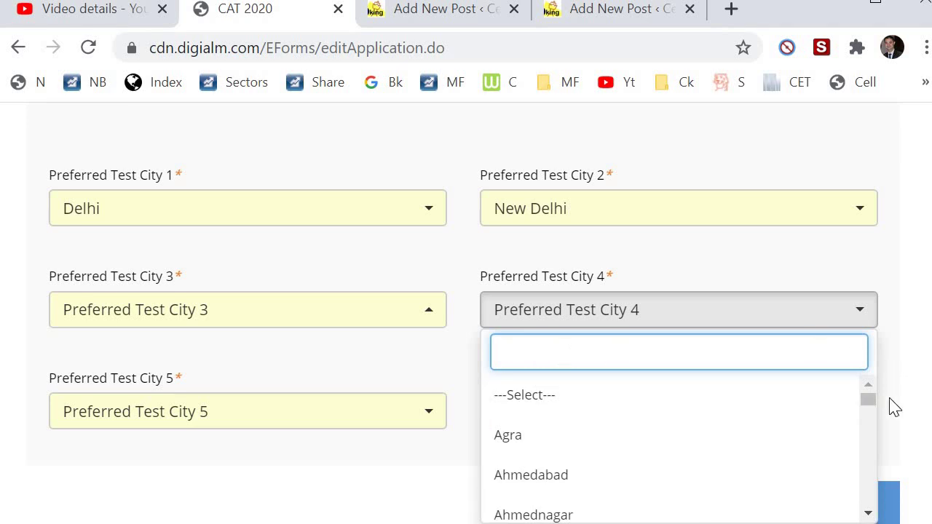
{"action": "scroll", "coordinate": [873, 428], "scroll_direction": "down", "scroll_amount": 2}
{"action": "scroll", "coordinate": [873, 428], "scroll_direction": "down", "scroll_amount": 15}
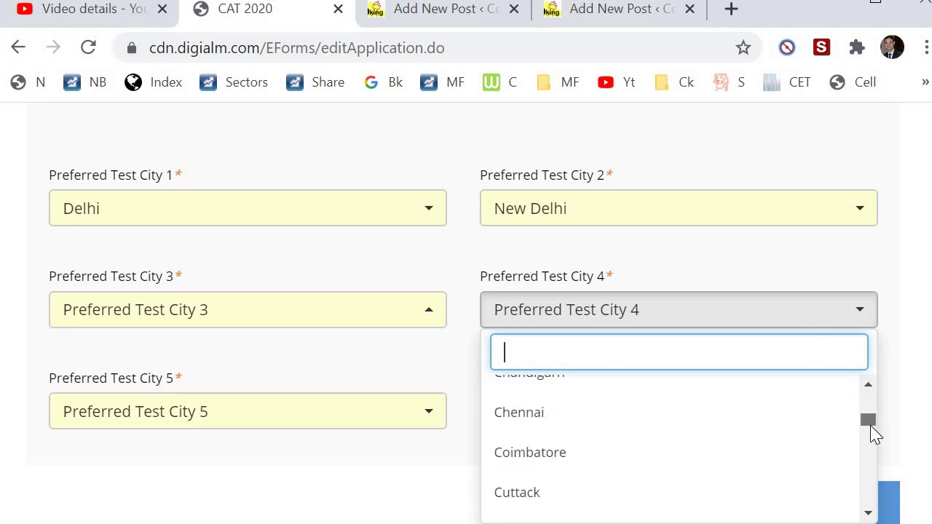
{"action": "scroll", "coordinate": [879, 451], "scroll_direction": "down", "scroll_amount": 15}
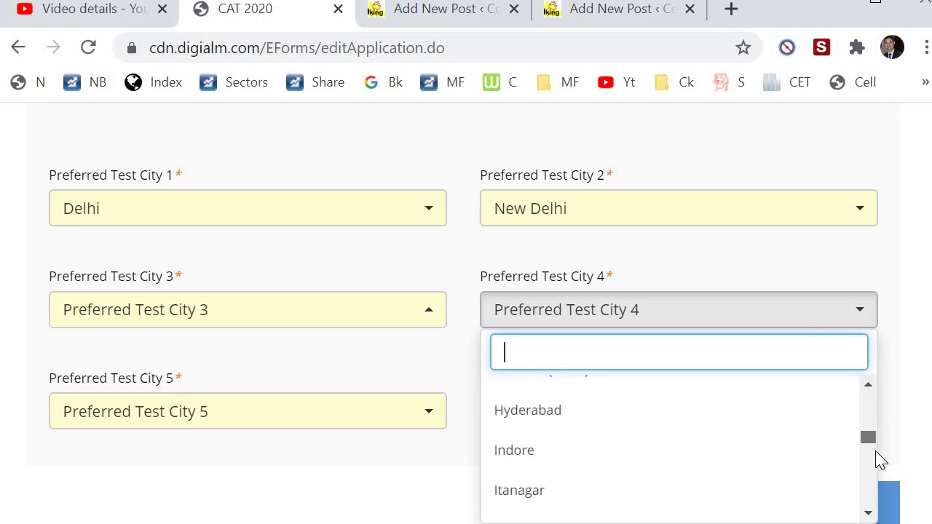
{"action": "scroll", "coordinate": [879, 470], "scroll_direction": "down", "scroll_amount": 15}
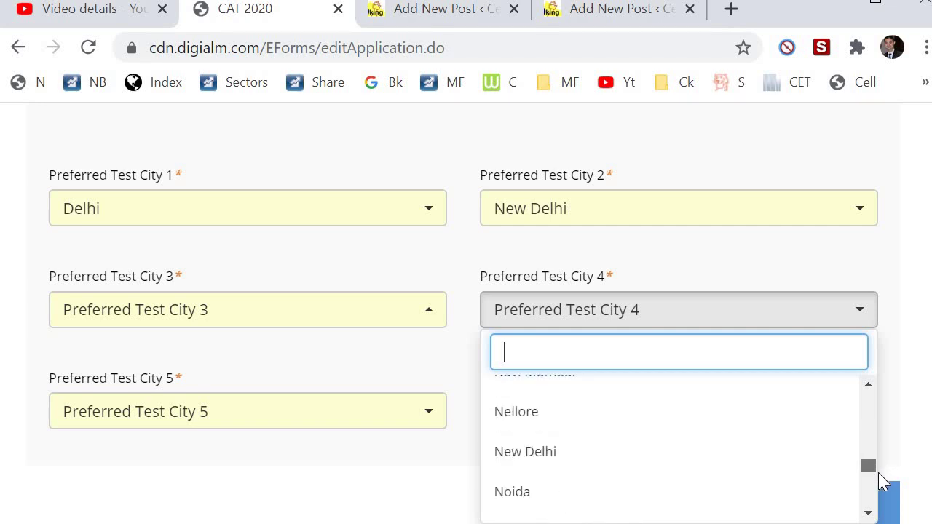
{"action": "scroll", "coordinate": [882, 487], "scroll_direction": "down", "scroll_amount": 10}
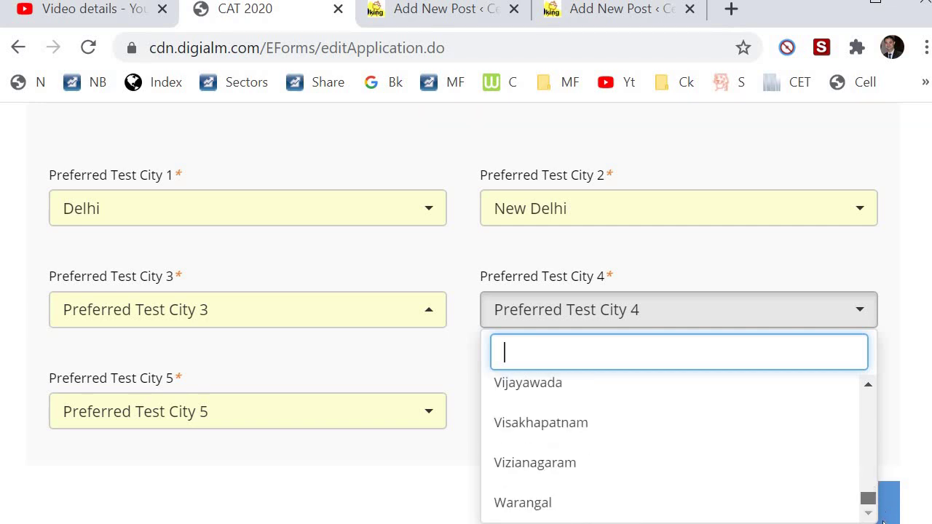
{"action": "scroll", "coordinate": [887, 356], "scroll_direction": "up", "scroll_amount": 20}
{"action": "scroll", "coordinate": [886, 357], "scroll_direction": "up", "scroll_amount": 15}
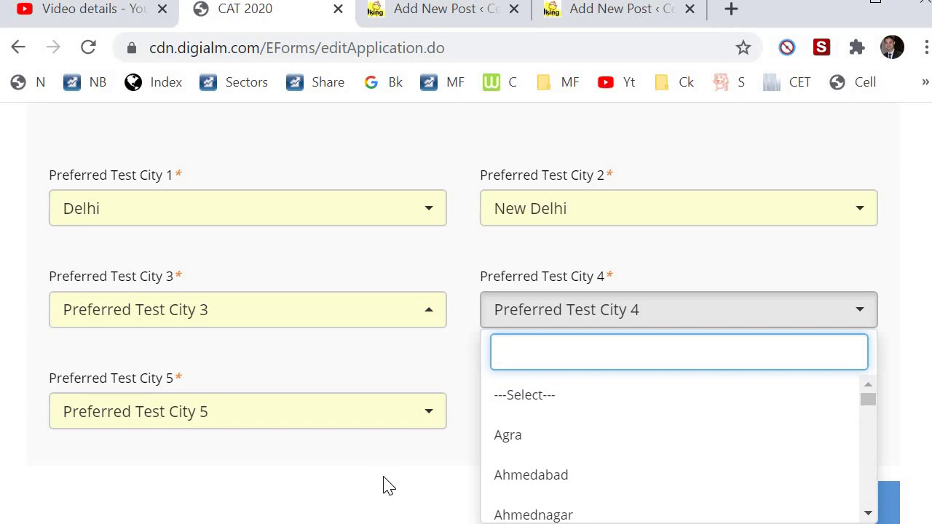
{"action": "left_click", "coordinate": [299, 502]}
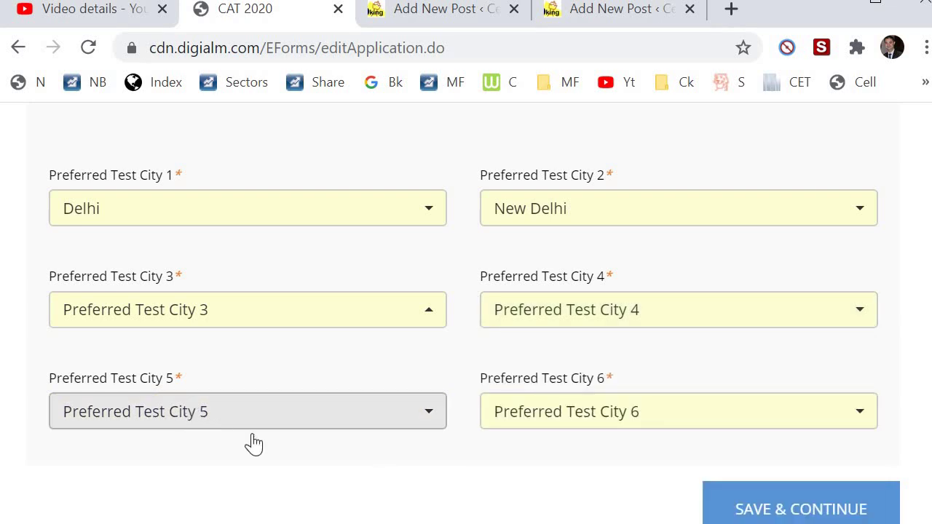